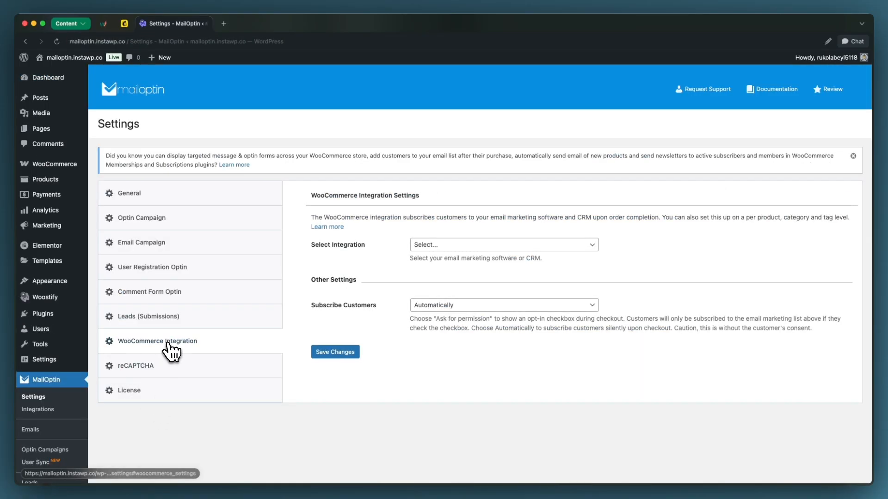
Set the WooCommerce integration to Mailchimp with the wetestwp list and disable double optin.
{"action": "left_click", "coordinate": [425, 245]}
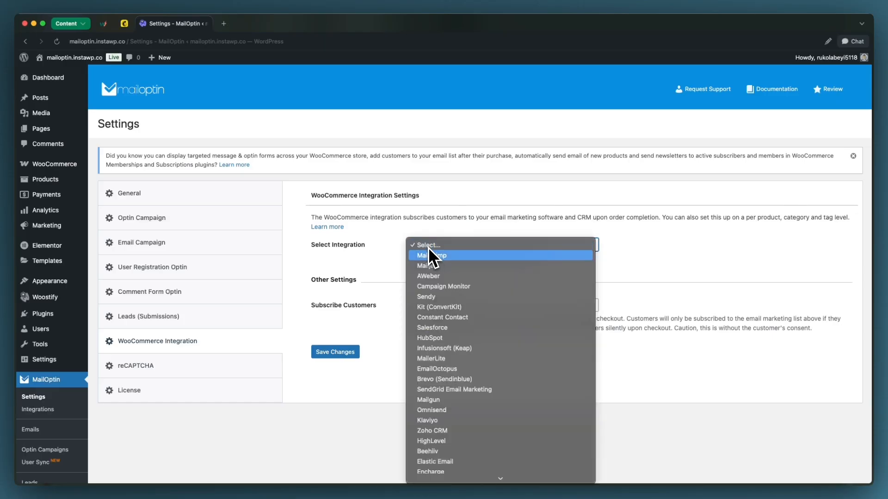
{"action": "left_click", "coordinate": [432, 260]}
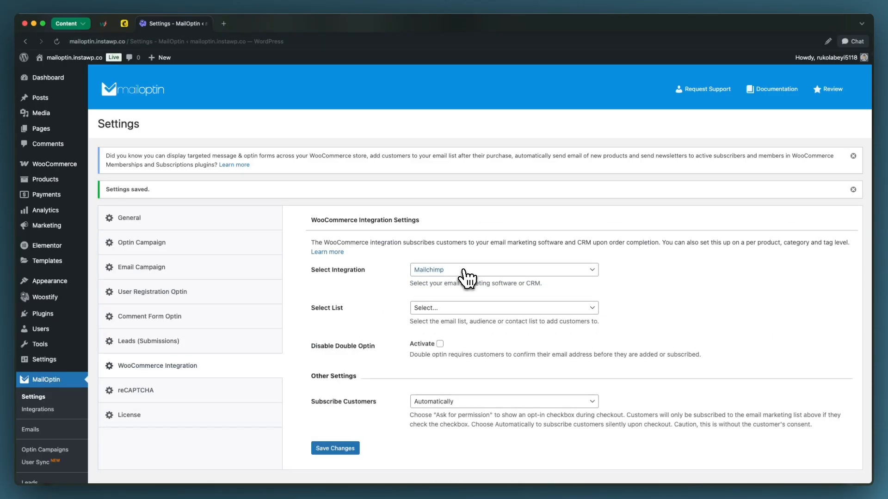
{"action": "left_click", "coordinate": [443, 309]}
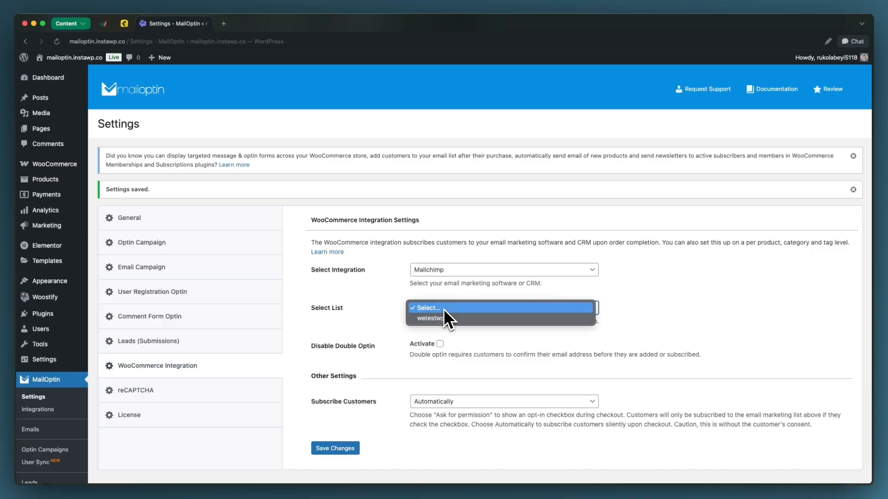
{"action": "left_click", "coordinate": [445, 321]}
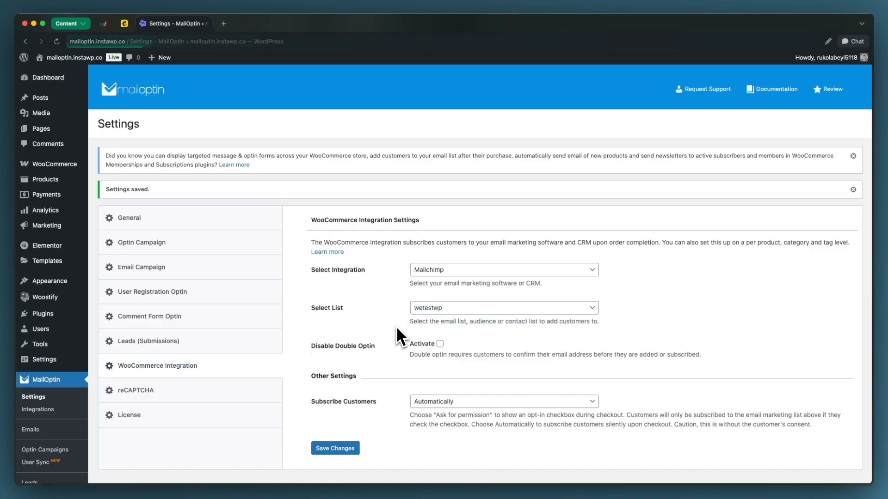
{"action": "left_click", "coordinate": [439, 344]}
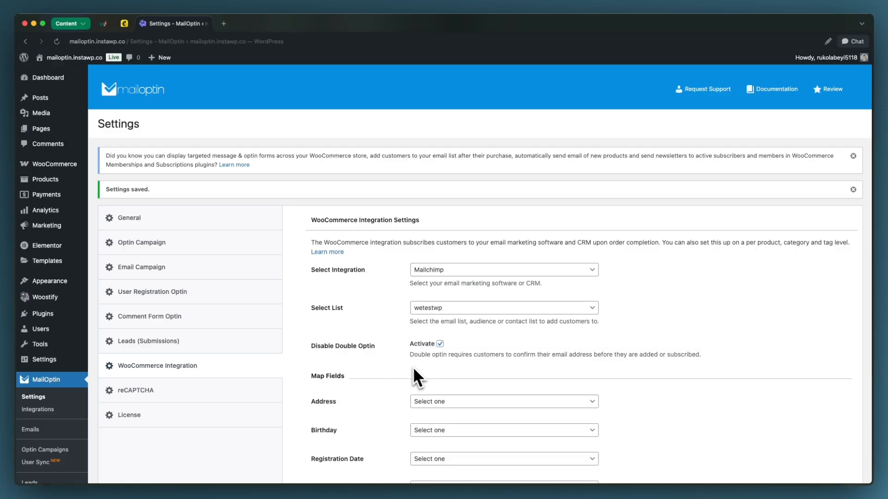
Map the Company field to Company name (Billing) and Phone Number to Phone (Billing).
{"action": "scroll", "coordinate": [418, 370], "scroll_direction": "down", "scroll_amount": 5}
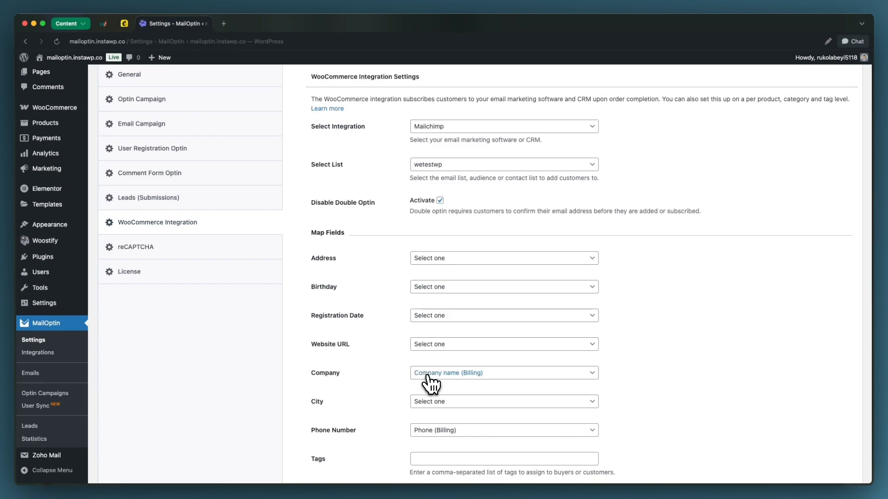
{"action": "left_click", "coordinate": [426, 376]}
{"action": "left_click", "coordinate": [429, 375]}
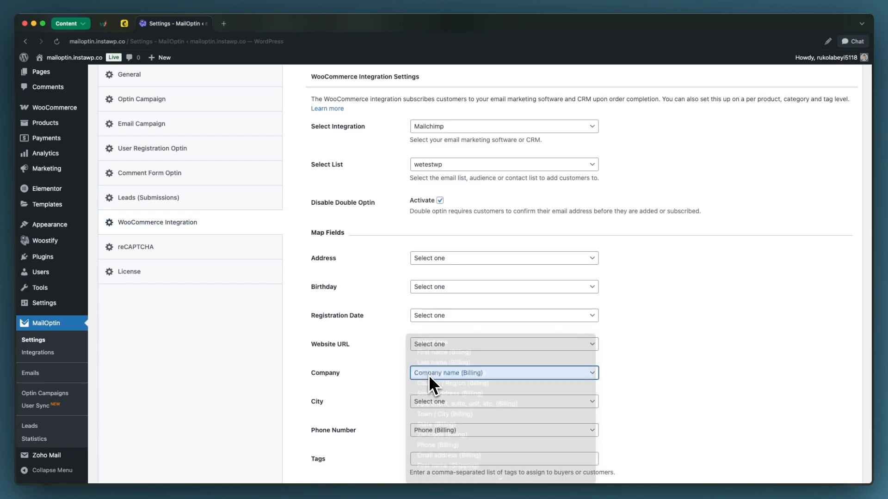
{"action": "scroll", "coordinate": [430, 383], "scroll_direction": "down", "scroll_amount": 1}
{"action": "left_click", "coordinate": [435, 395]}
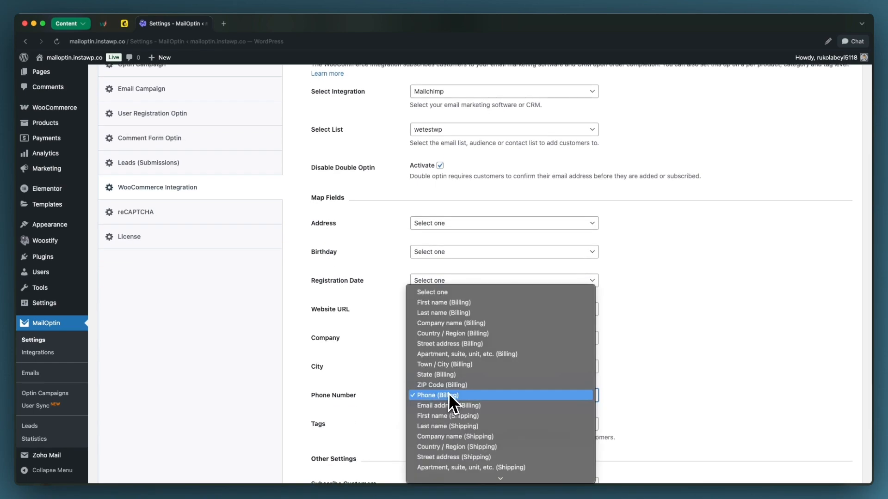
{"action": "left_click", "coordinate": [451, 396]}
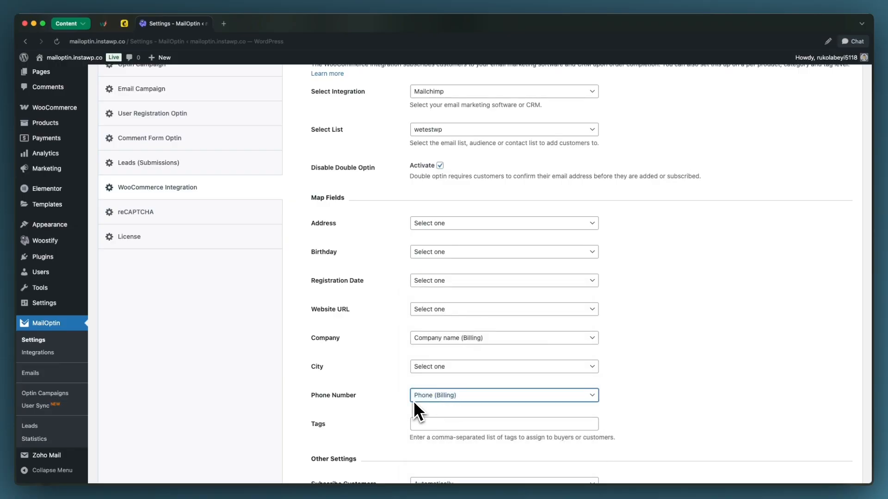
Enter Woo as the tag assigned to WooCommerce buyers or customers.
{"action": "scroll", "coordinate": [418, 409], "scroll_direction": "down", "scroll_amount": 1}
{"action": "left_click", "coordinate": [424, 402]}
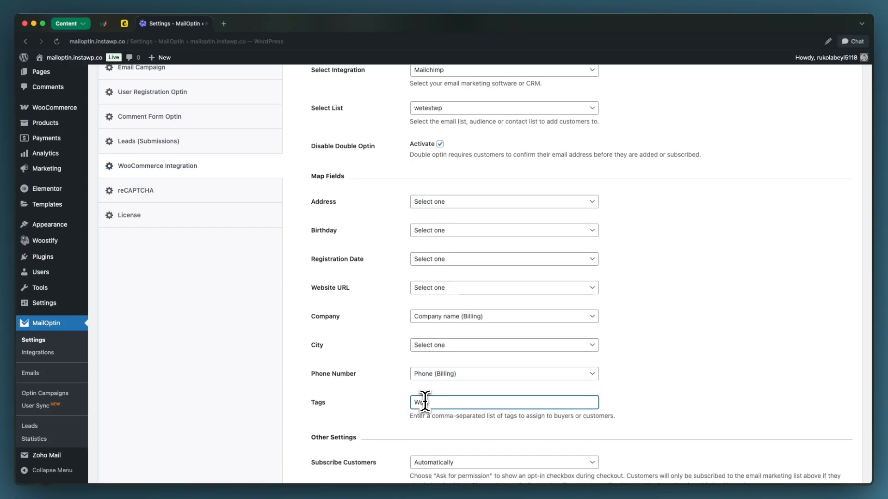
{"action": "left_click", "coordinate": [366, 397]}
Keep Subscribe Customers set to Automatically and save the WooCommerce integration settings.
{"action": "scroll", "coordinate": [381, 407], "scroll_direction": "down", "scroll_amount": 2}
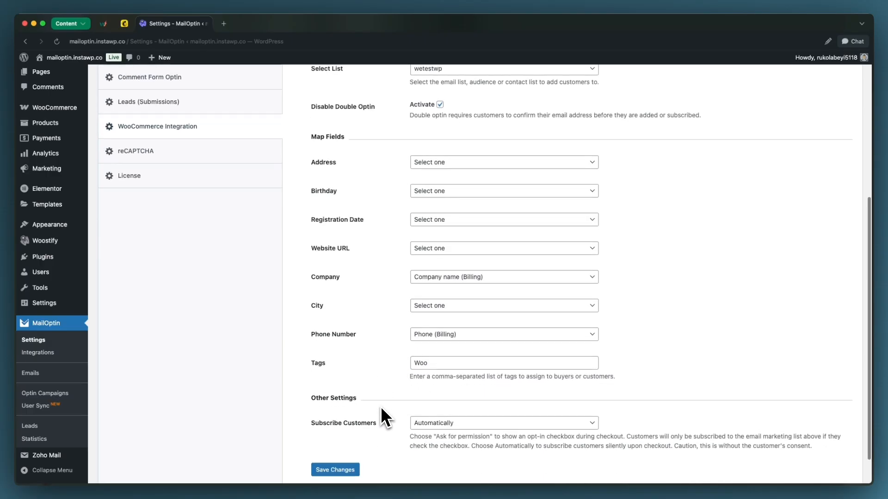
{"action": "left_click", "coordinate": [427, 423]}
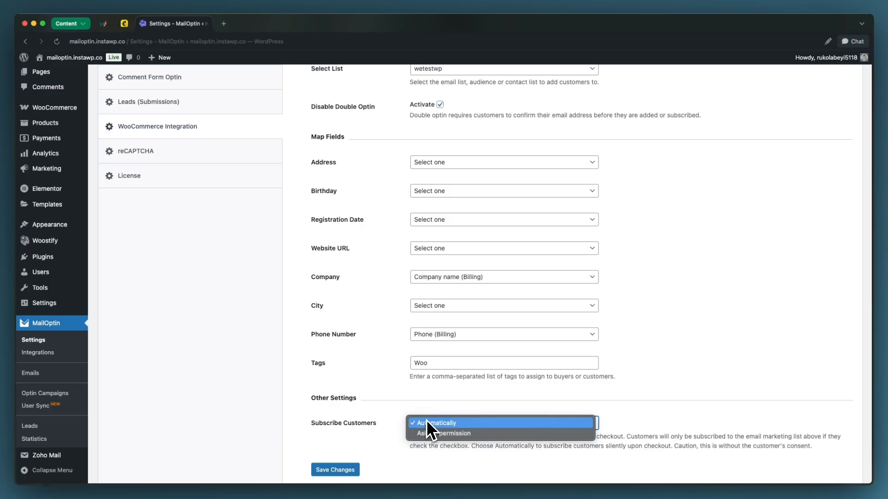
{"action": "left_click", "coordinate": [407, 419]}
{"action": "scroll", "coordinate": [406, 409], "scroll_direction": "down", "scroll_amount": 2}
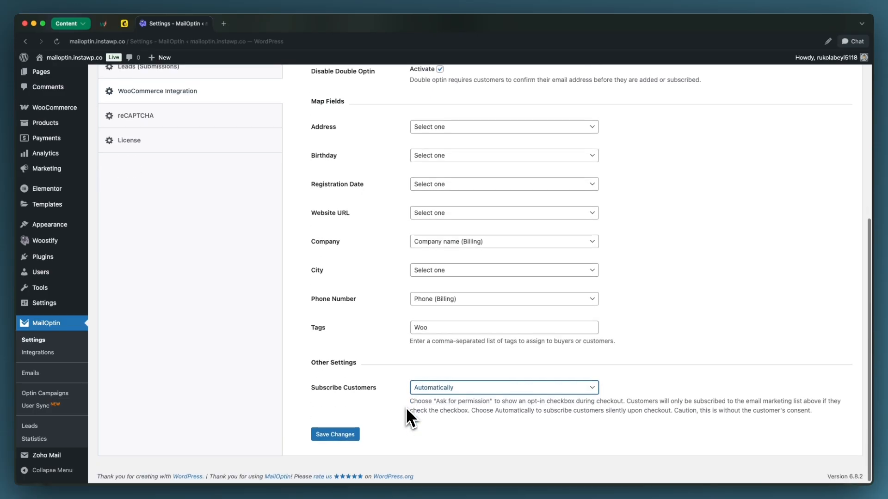
{"action": "left_click", "coordinate": [353, 434]}
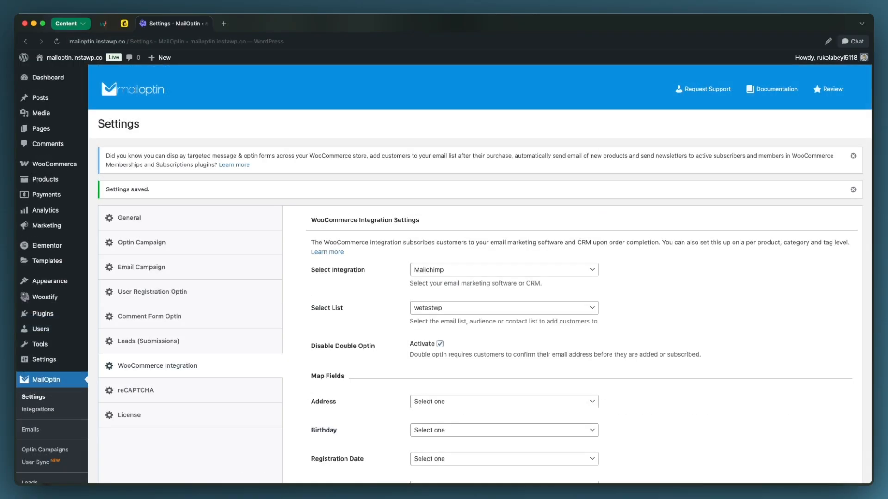
{"action": "scroll", "coordinate": [484, 275], "scroll_direction": "down", "scroll_amount": 10}
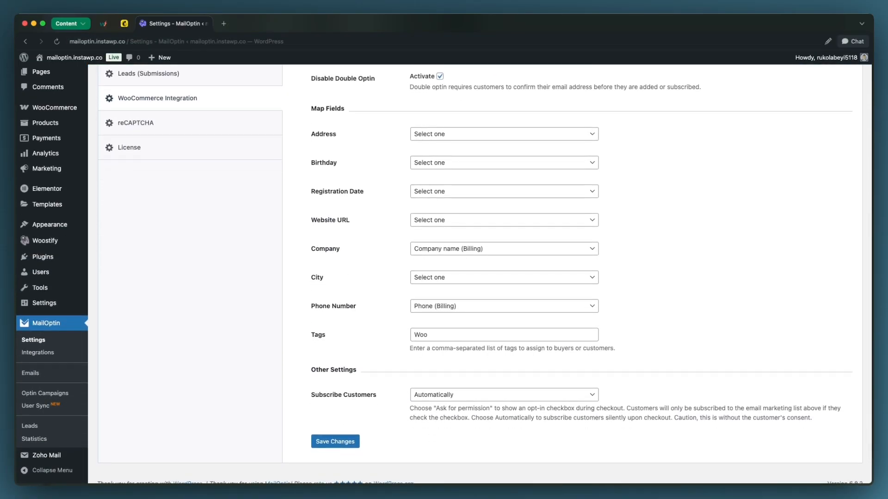
{"action": "scroll", "coordinate": [484, 275], "scroll_direction": "up", "scroll_amount": 10}
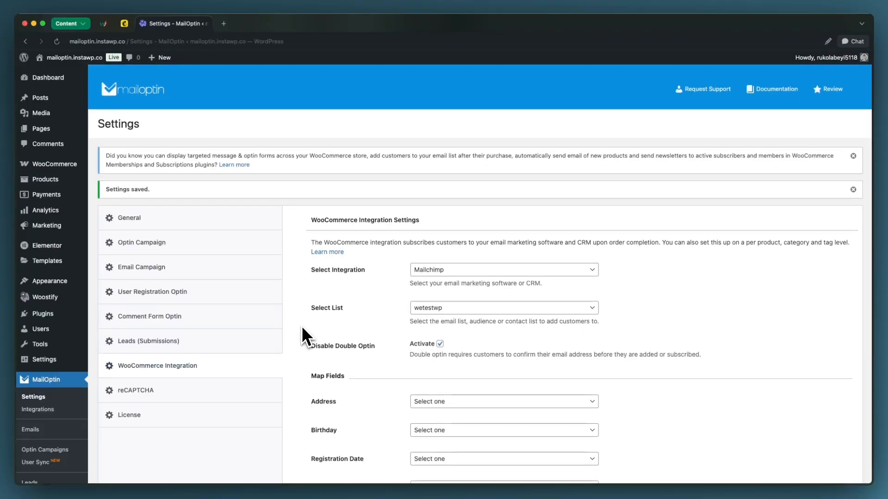
Open the Short Sleeve T-Shirt product for editing and show its MailOptin product data settings.
{"action": "mouse_move", "coordinate": [46, 182]}
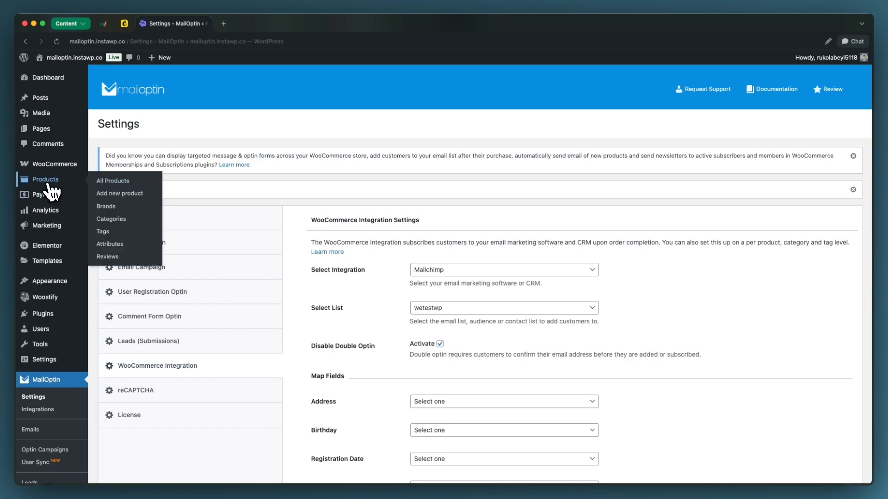
{"action": "left_click", "coordinate": [111, 183]}
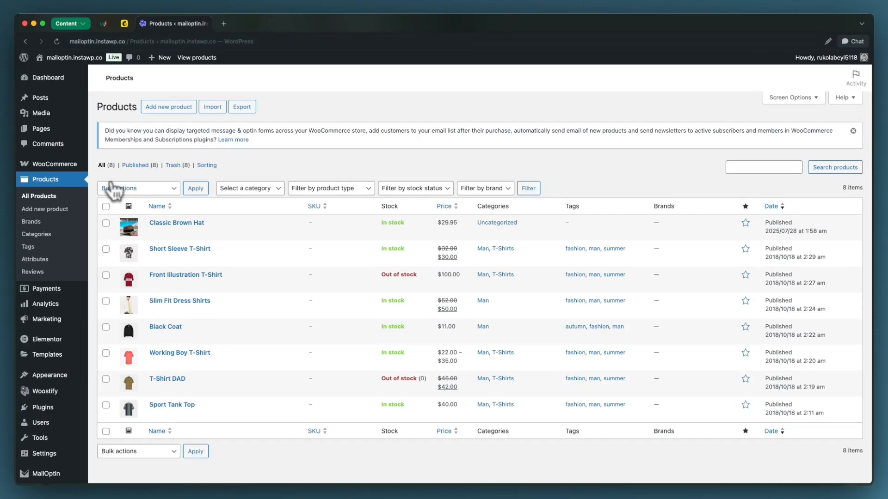
{"action": "mouse_move", "coordinate": [176, 254]}
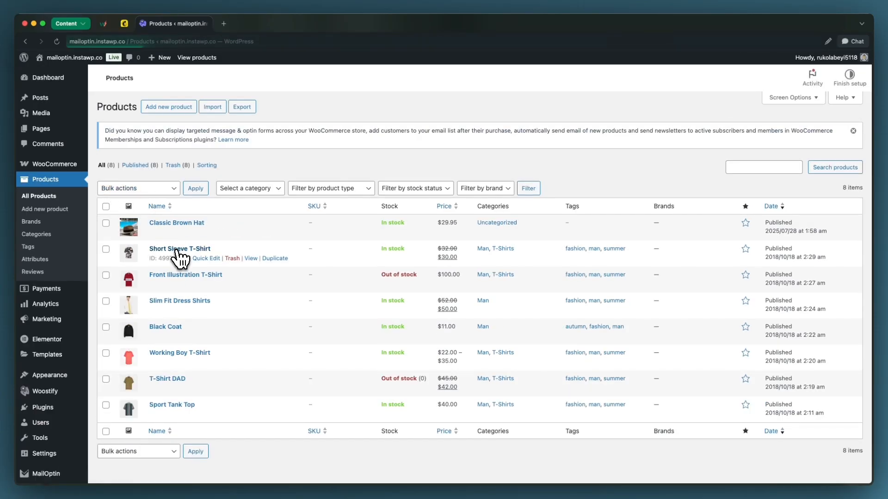
{"action": "left_click", "coordinate": [176, 250]}
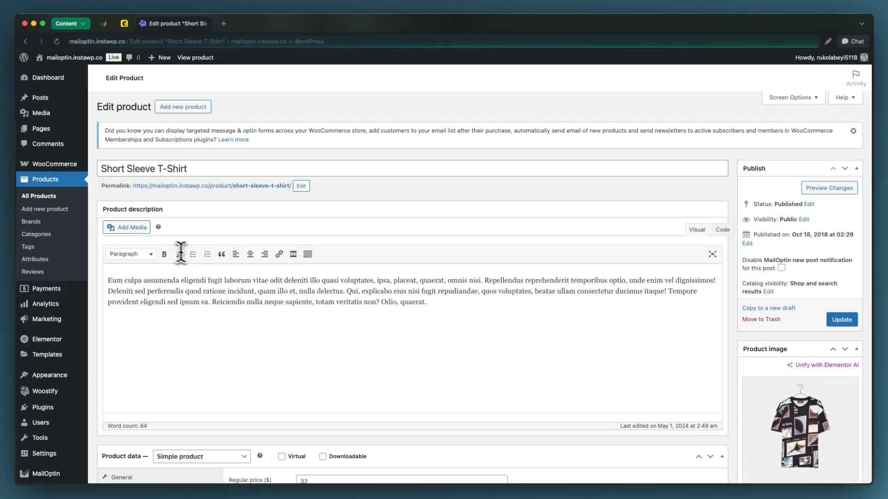
{"action": "scroll", "coordinate": [217, 346], "scroll_direction": "down", "scroll_amount": 5}
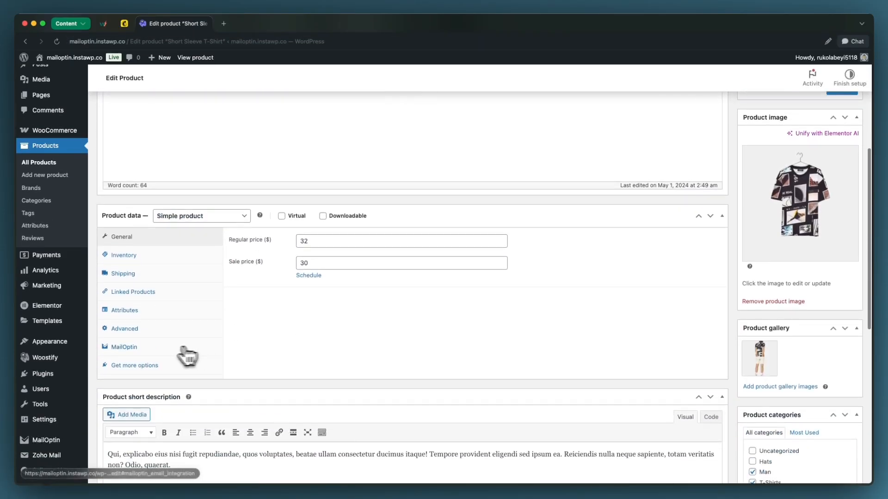
{"action": "left_click", "coordinate": [131, 351]}
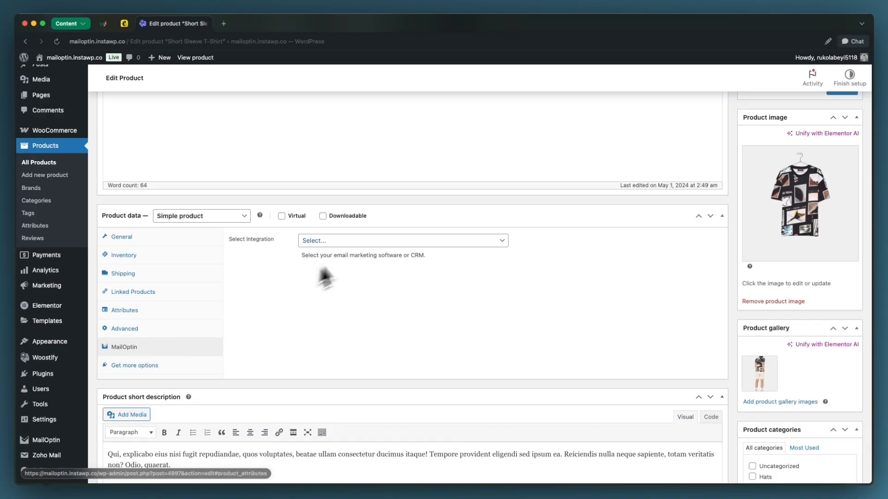
Set the product's email integration to Mailchimp and its list to wetestwp.
{"action": "left_click", "coordinate": [362, 241]}
{"action": "left_click", "coordinate": [360, 250]}
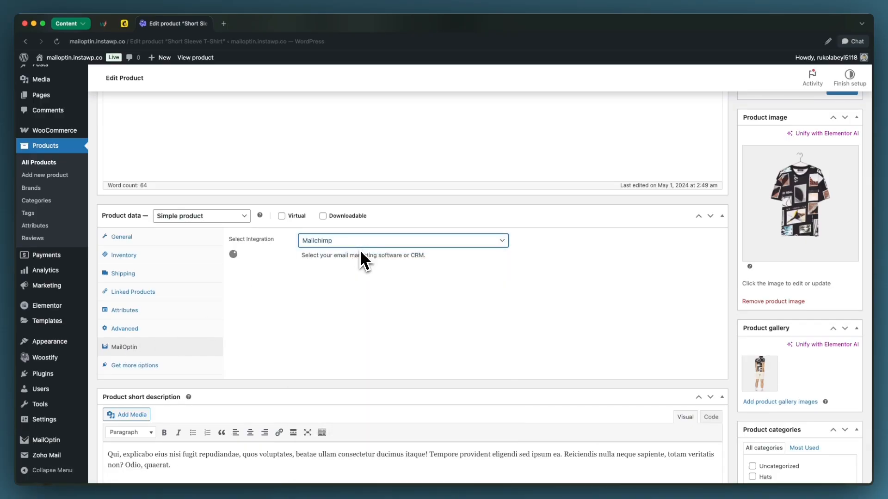
{"action": "left_click", "coordinate": [354, 283]}
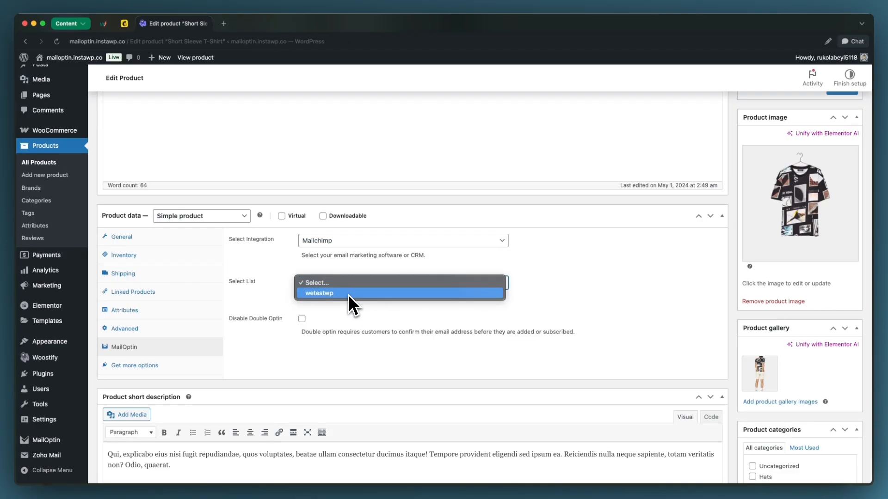
{"action": "left_click", "coordinate": [348, 294]}
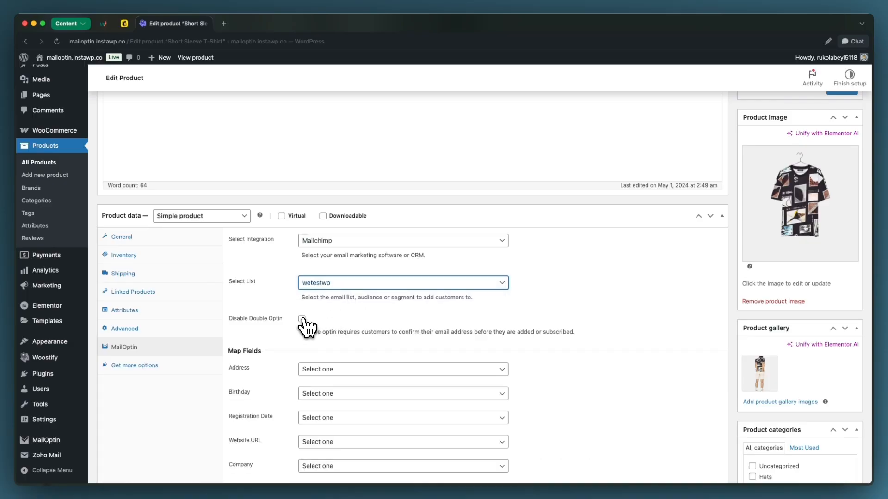
Enter sstee as the tag assigned to buyers of the Short Sleeve T-Shirt.
{"action": "scroll", "coordinate": [342, 365], "scroll_direction": "down", "scroll_amount": 4}
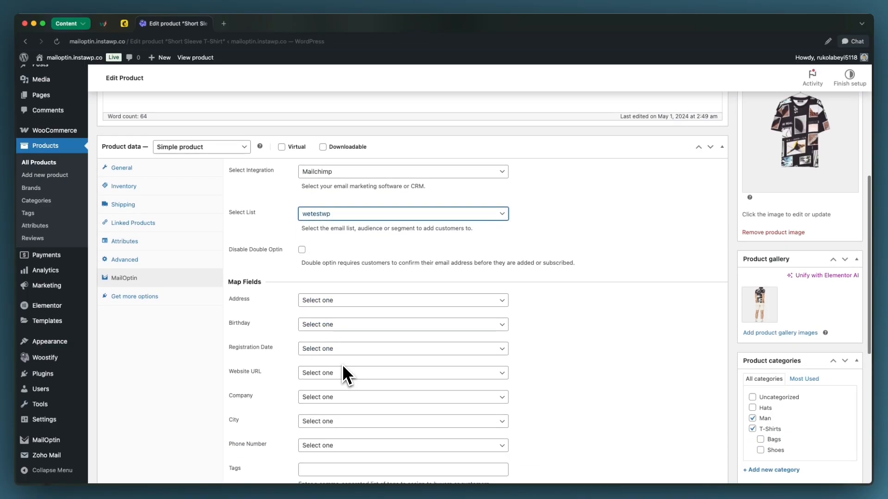
{"action": "left_click", "coordinate": [338, 382]}
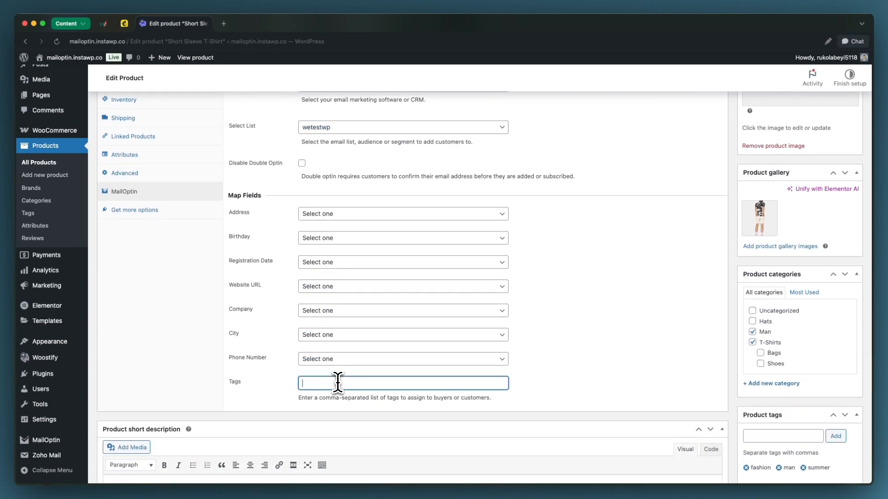
{"action": "scroll", "coordinate": [338, 381], "scroll_direction": "up", "scroll_amount": 1}
{"action": "type", "text": "sstee"}
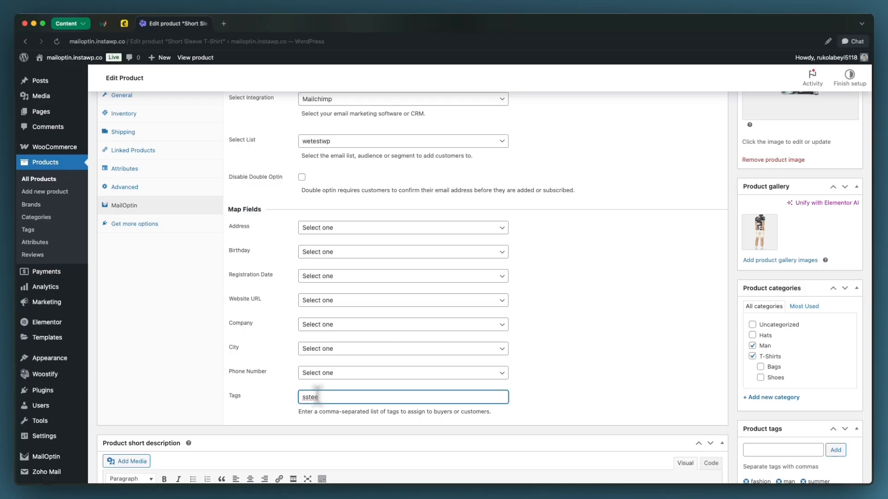
Disable double optin for the Short Sleeve T-Shirt and update the product.
{"action": "left_click", "coordinate": [302, 178]}
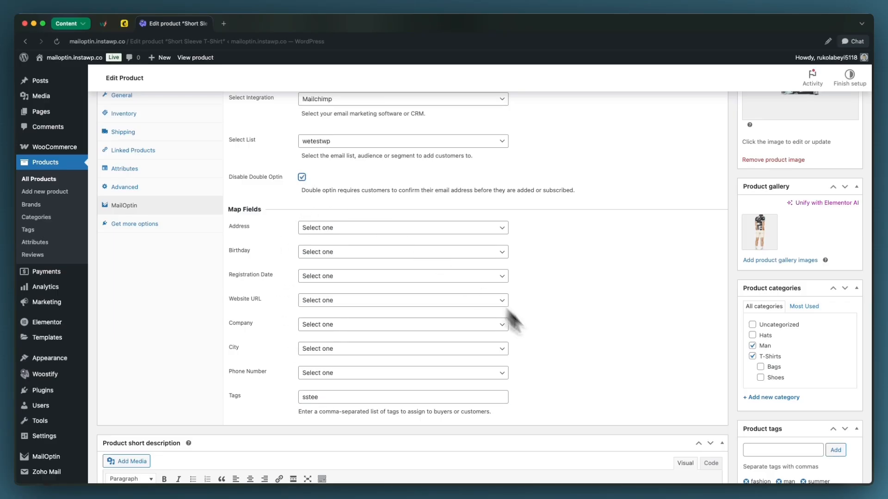
{"action": "scroll", "coordinate": [573, 360], "scroll_direction": "up", "scroll_amount": 8}
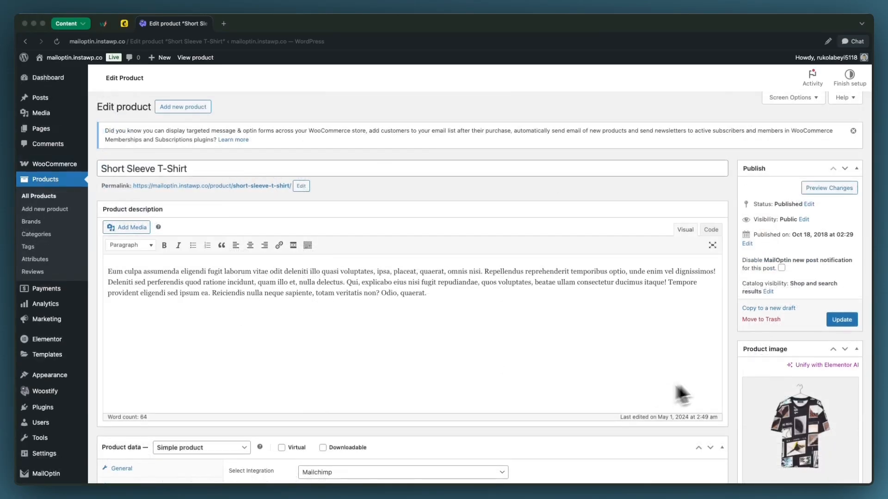
{"action": "left_click", "coordinate": [834, 320]}
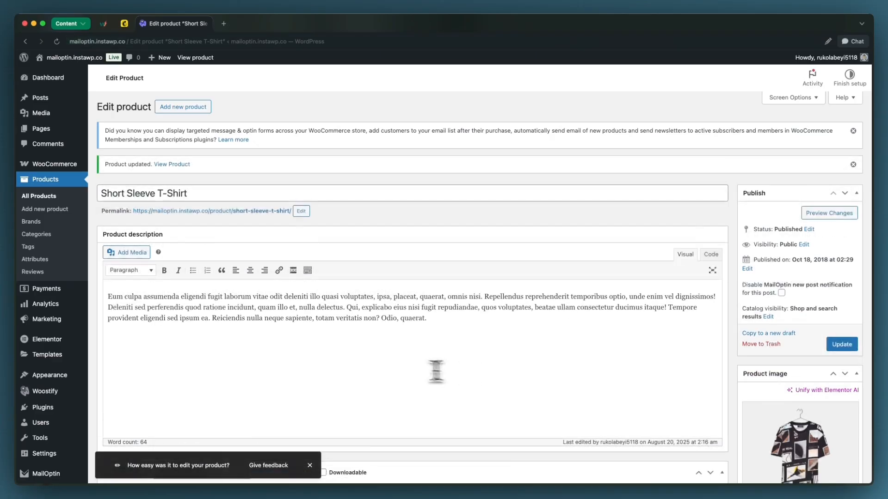
Edit the Man product category and open its MailOptin connection settings.
{"action": "left_click", "coordinate": [49, 236]}
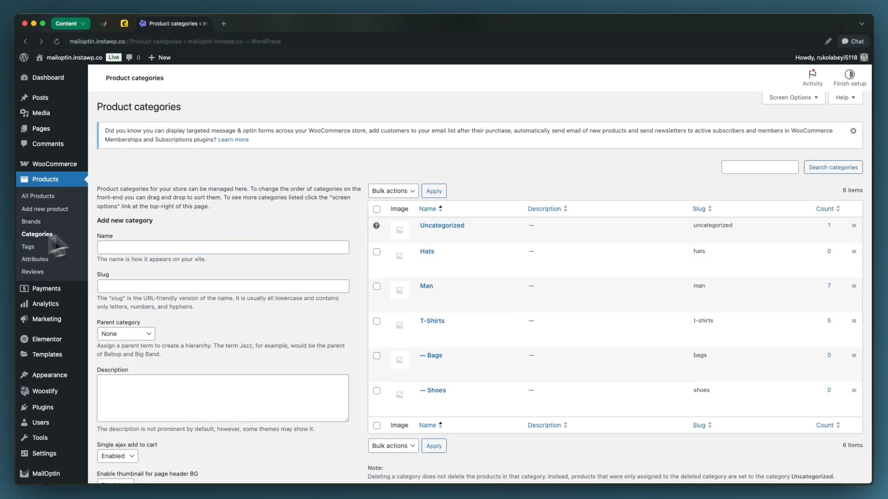
{"action": "left_click", "coordinate": [431, 286]}
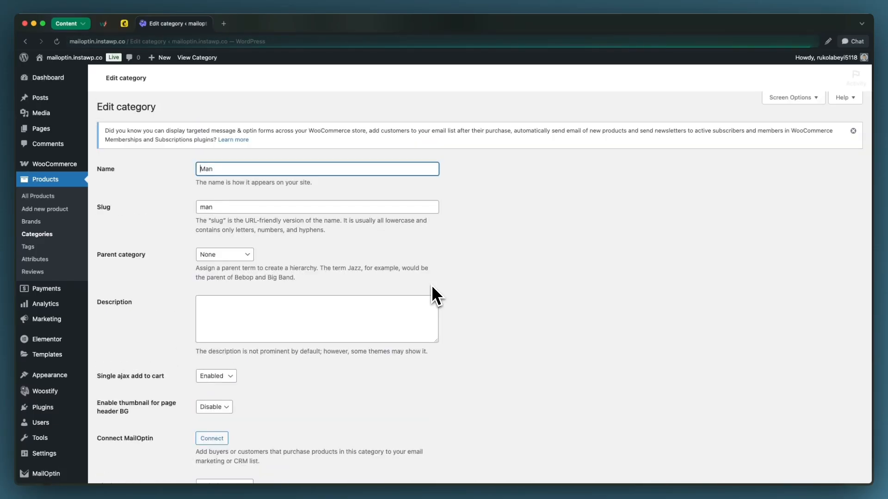
{"action": "scroll", "coordinate": [304, 373], "scroll_direction": "down", "scroll_amount": 2}
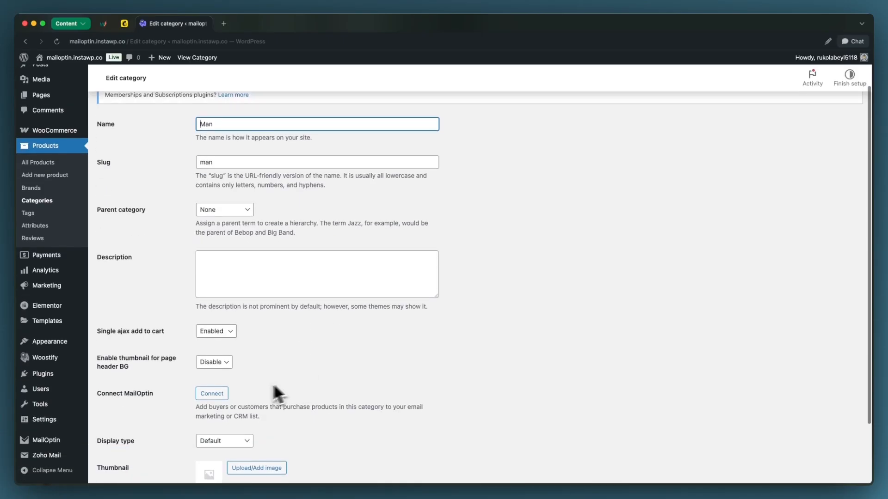
{"action": "left_click", "coordinate": [221, 393]}
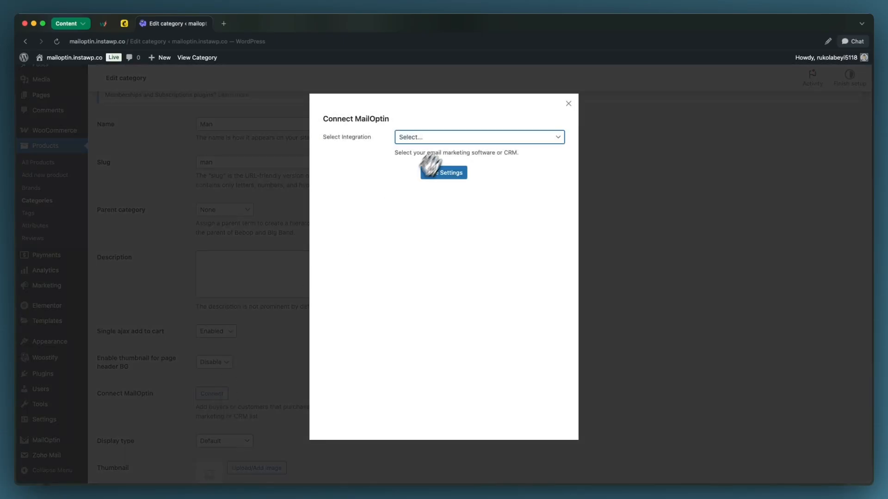
Set the Man category's MailOptin integration to Mailchimp and its list to wetestwp.
{"action": "left_click", "coordinate": [458, 139]}
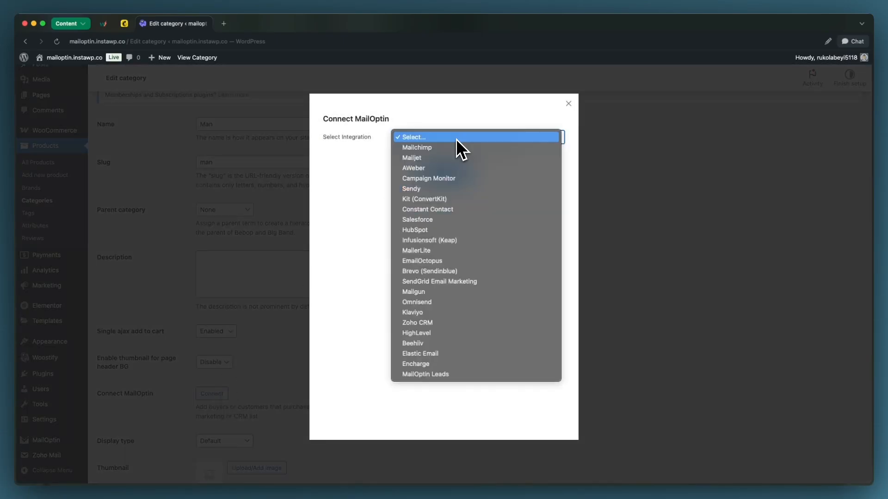
{"action": "left_click", "coordinate": [448, 148]}
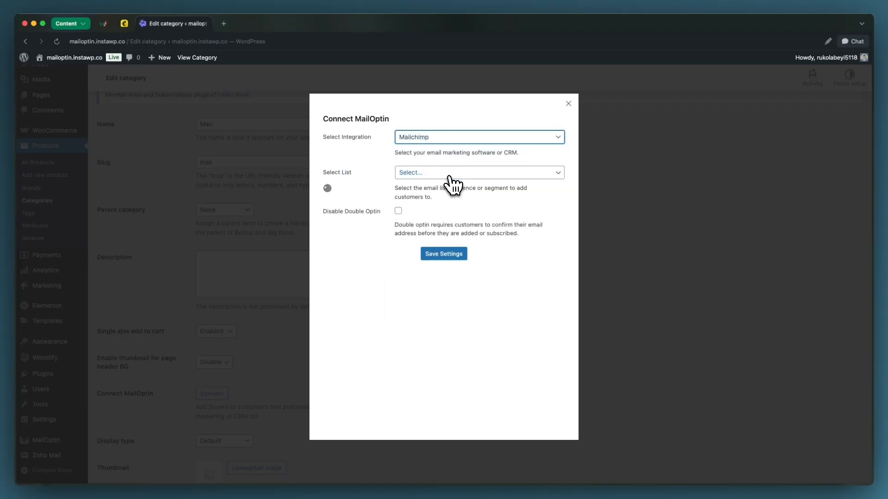
{"action": "left_click", "coordinate": [448, 176]}
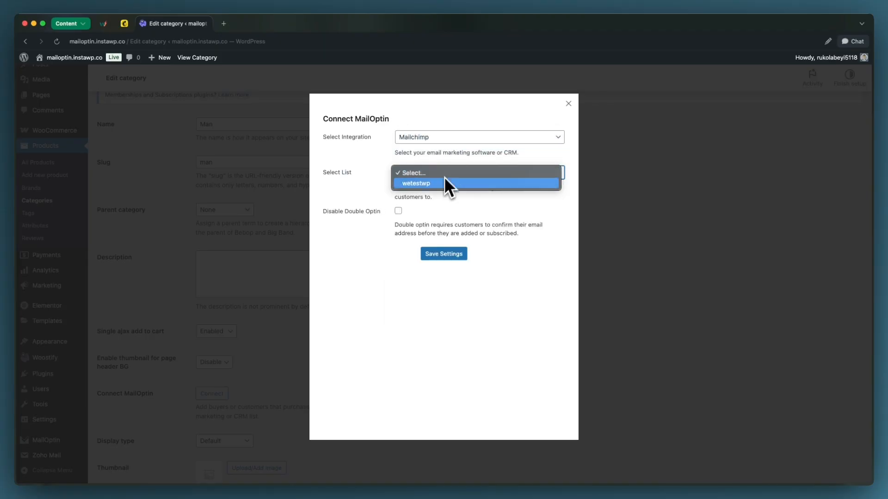
{"action": "left_click", "coordinate": [417, 184]}
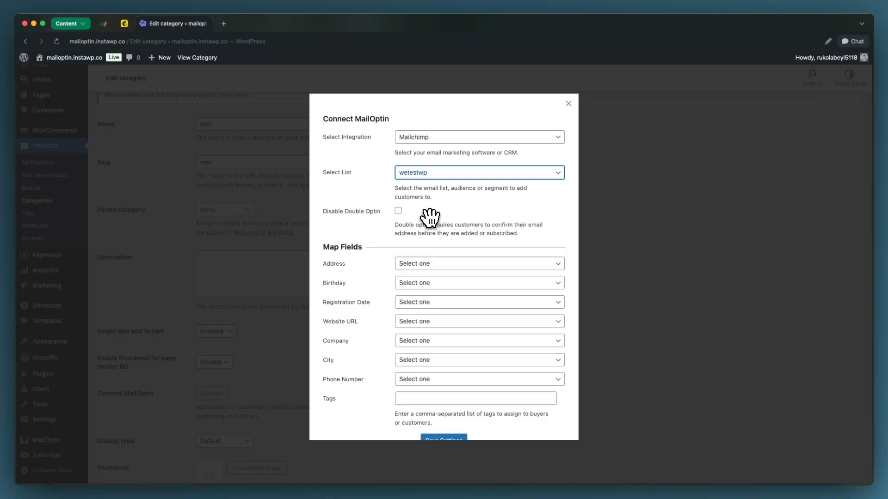
Disable double optin for the Man category, enter man as the buyer tag, and save the connection settings.
{"action": "left_click", "coordinate": [398, 211]}
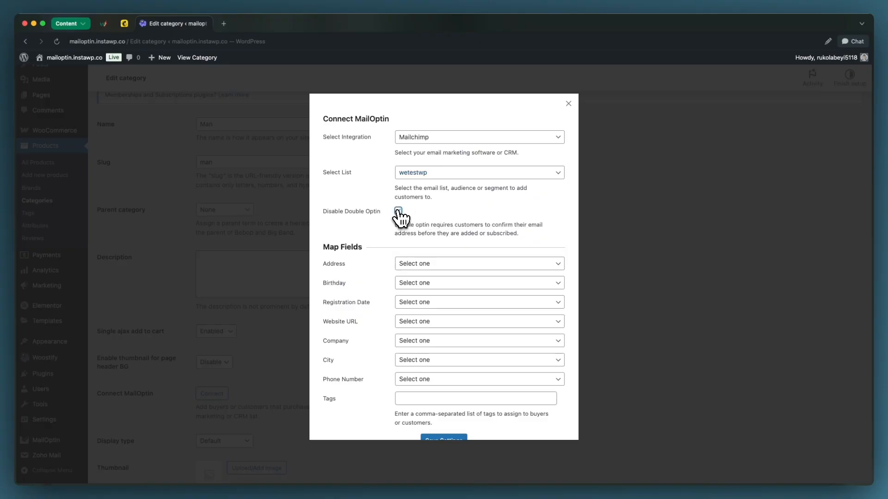
{"action": "scroll", "coordinate": [415, 259], "scroll_direction": "down", "scroll_amount": 1}
{"action": "left_click", "coordinate": [428, 379]}
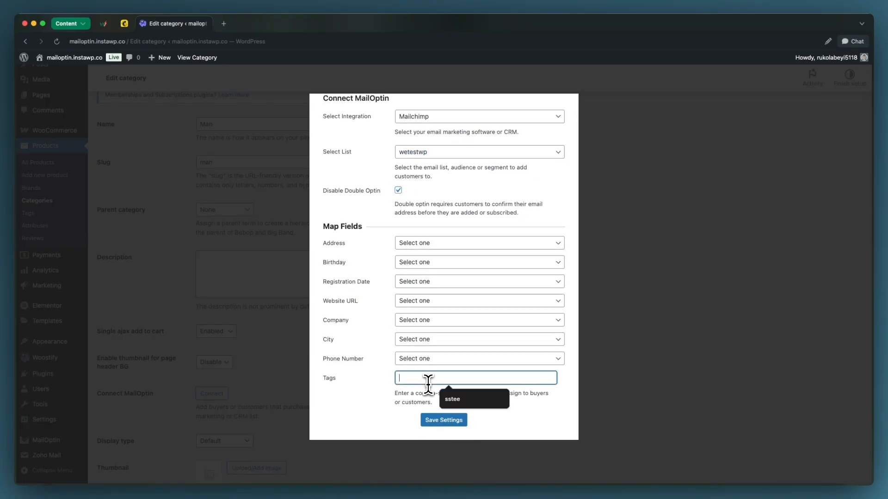
{"action": "type", "text": "ma"}
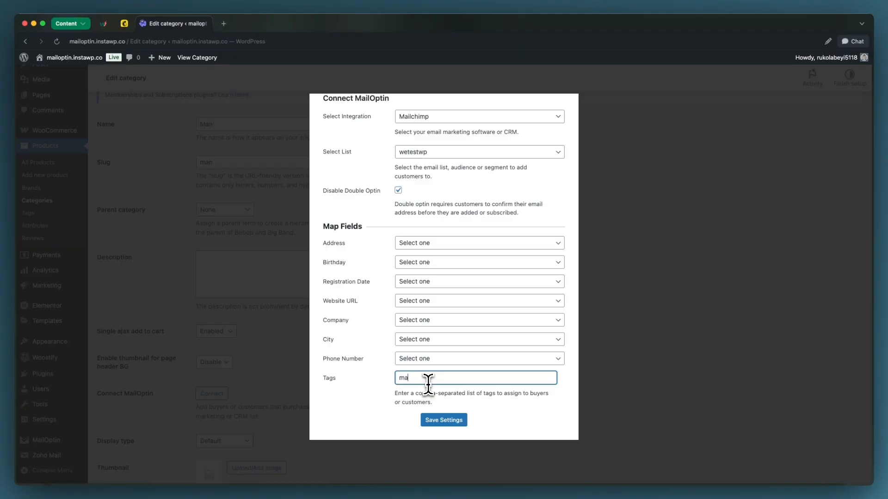
{"action": "type", "text": "n"}
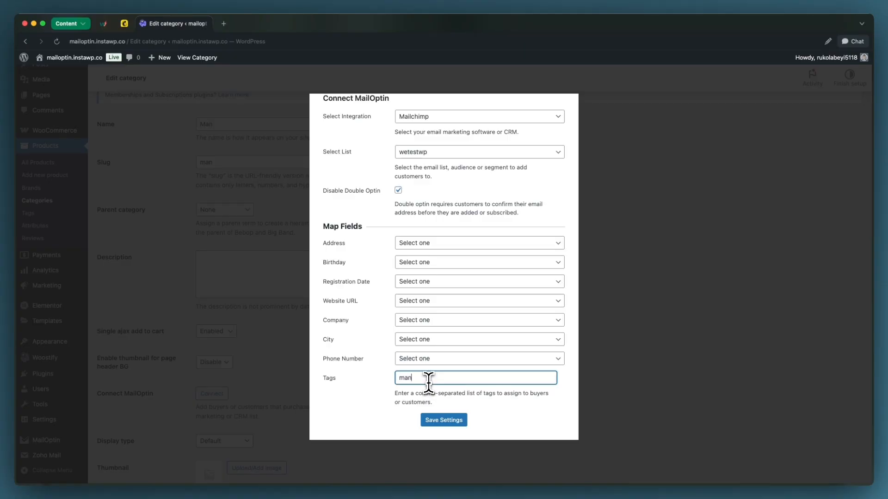
{"action": "left_click", "coordinate": [445, 422]}
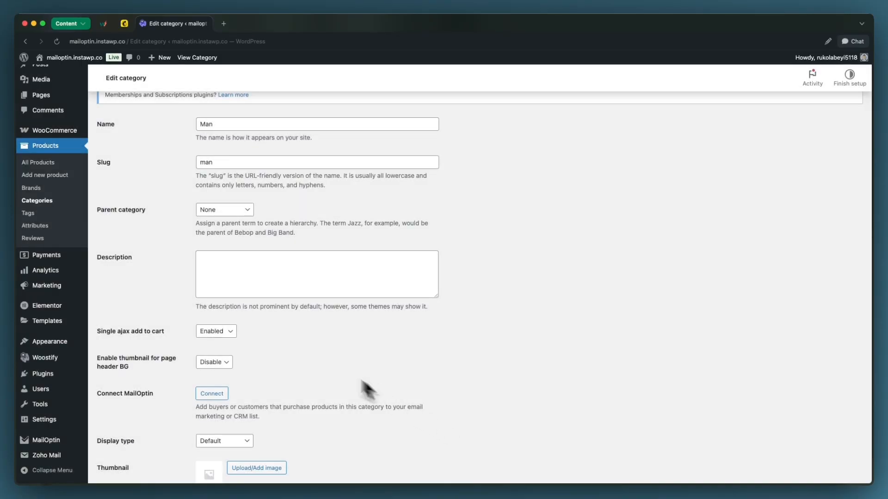
Open the autumn product tag's MailOptin connection, preview its Mailchimp options, and close it without saving.
{"action": "left_click", "coordinate": [31, 214]}
{"action": "left_click", "coordinate": [406, 227]}
{"action": "left_click", "coordinate": [254, 355]}
{"action": "left_click", "coordinate": [423, 137]}
{"action": "left_click", "coordinate": [475, 172]}
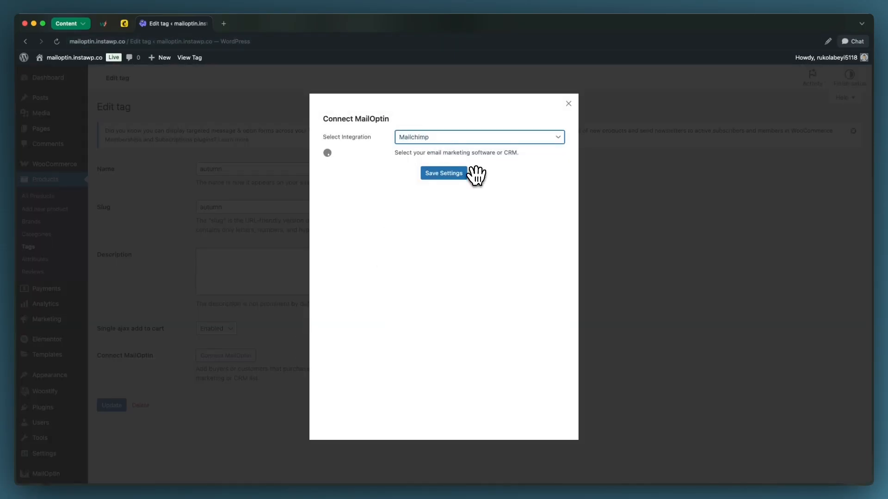
{"action": "left_click", "coordinate": [467, 173]}
{"action": "left_click", "coordinate": [453, 201]}
{"action": "left_click", "coordinate": [569, 103]}
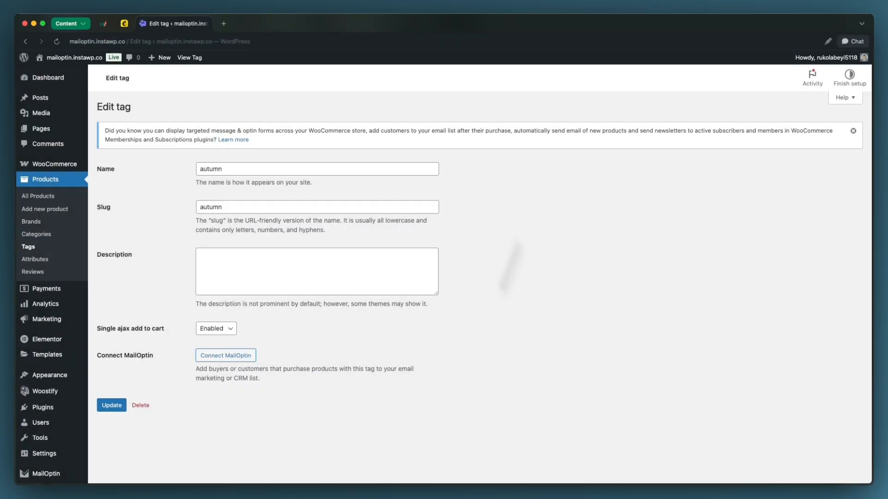
Open MailOptin's WooCommerce integration settings and set Subscribe Customers to Ask for permission.
{"action": "left_click", "coordinate": [58, 474]}
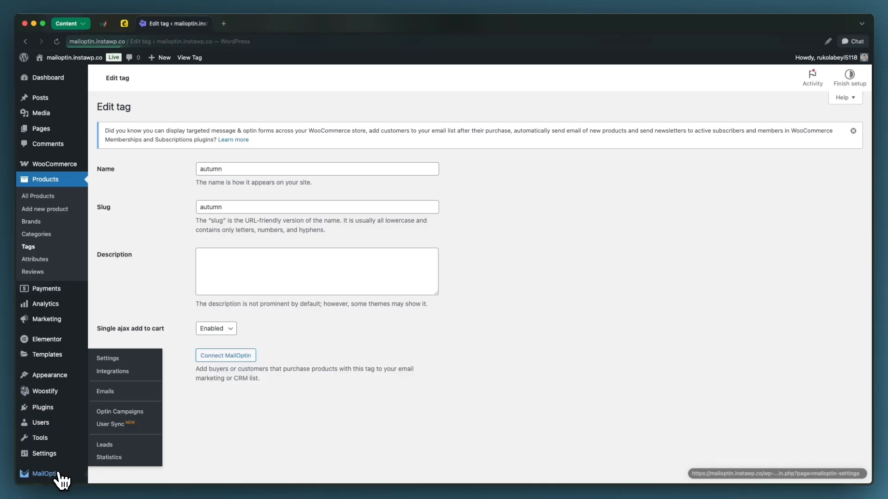
{"action": "left_click", "coordinate": [111, 365]}
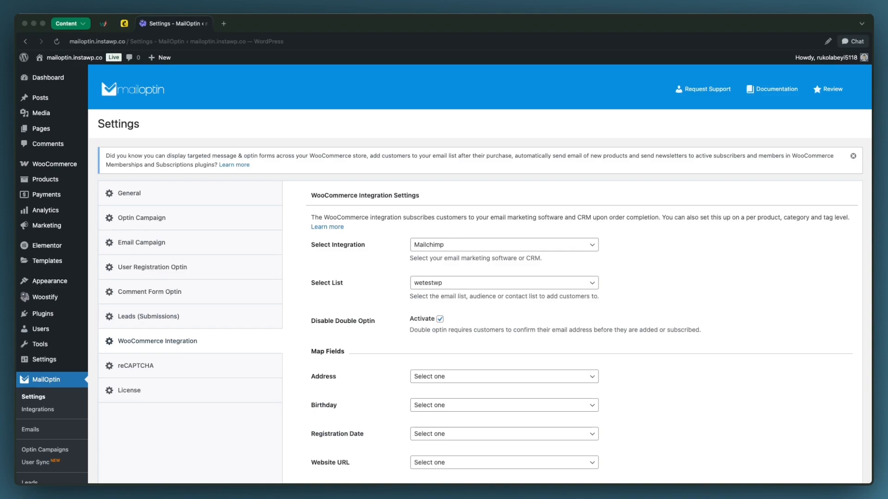
{"action": "scroll", "coordinate": [428, 432], "scroll_direction": "down", "scroll_amount": 5}
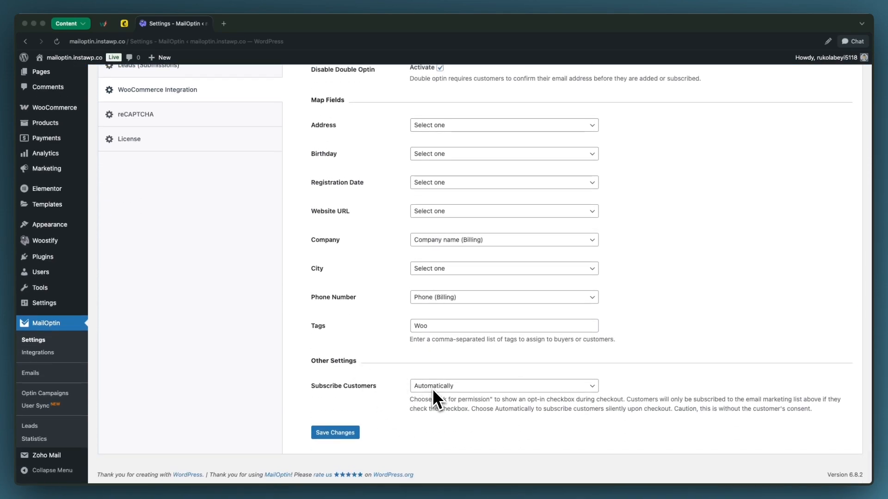
{"action": "left_click", "coordinate": [440, 387]}
{"action": "left_click", "coordinate": [442, 396]}
{"action": "scroll", "coordinate": [432, 395], "scroll_direction": "down", "scroll_amount": 3}
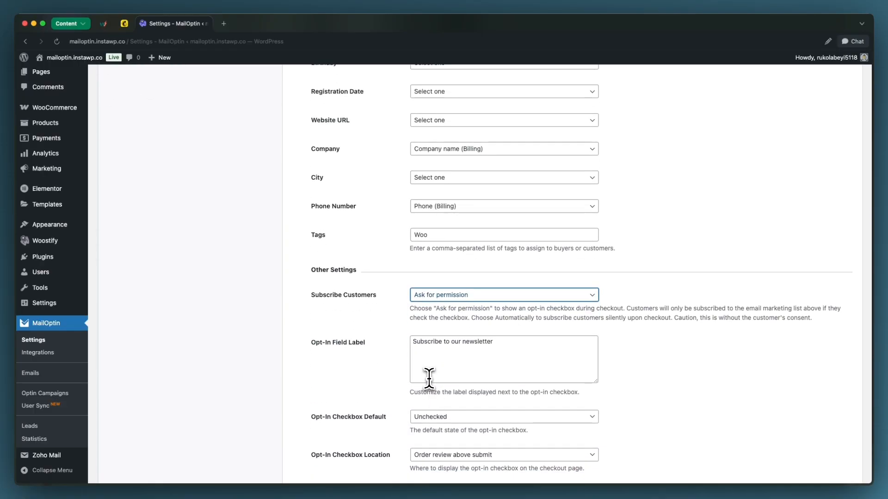
Review the opt-in checkbox locations, keep Order review above submit, and save the WooCommerce integration settings.
{"action": "scroll", "coordinate": [461, 356], "scroll_direction": "down", "scroll_amount": 2}
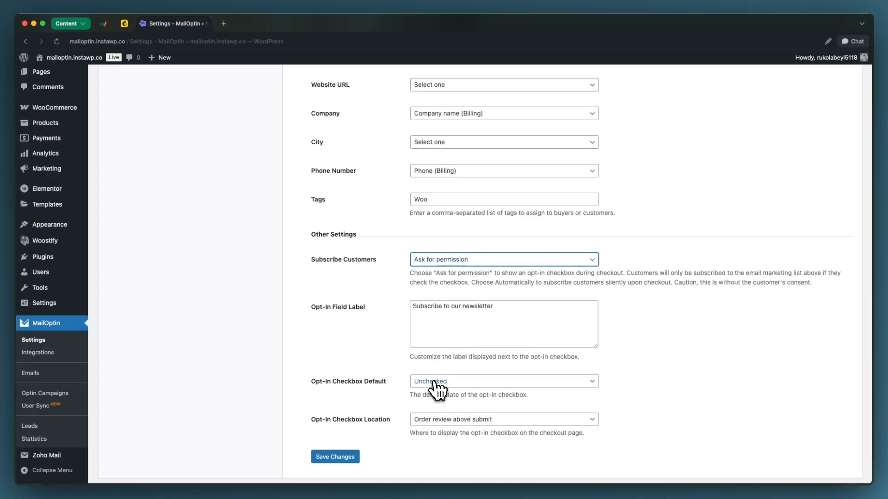
{"action": "left_click", "coordinate": [422, 421]}
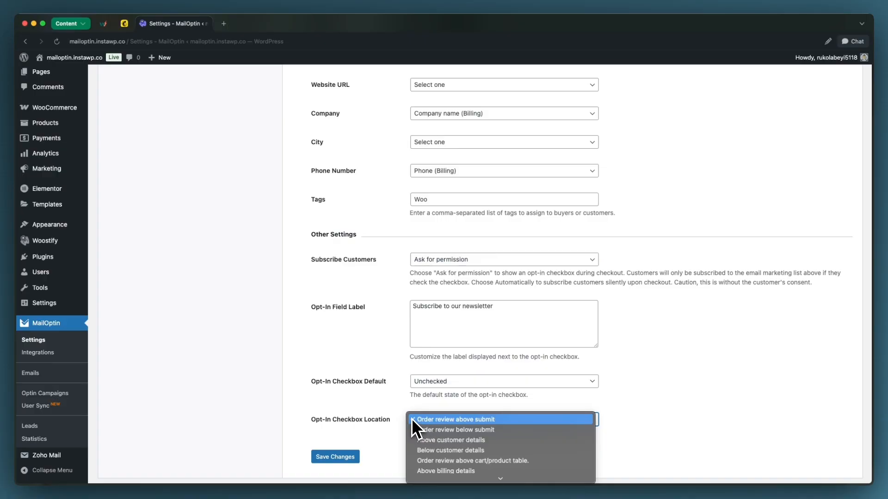
{"action": "scroll", "coordinate": [411, 420], "scroll_direction": "down", "scroll_amount": 3}
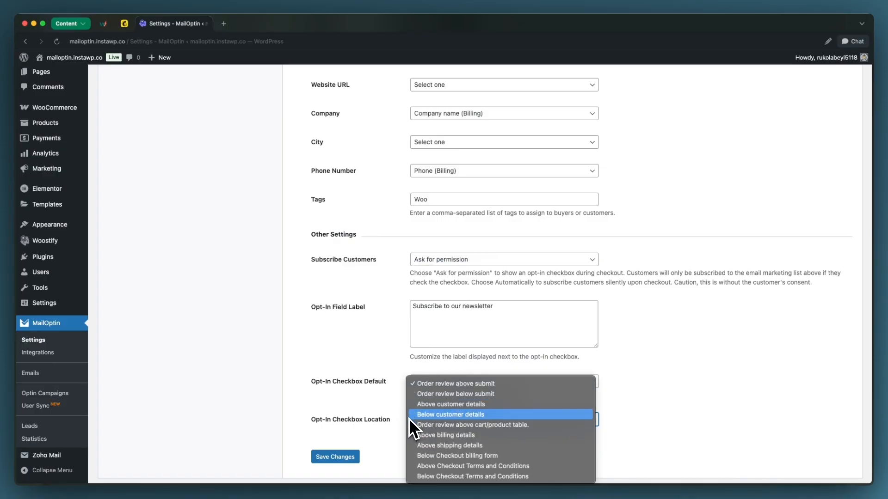
{"action": "left_click", "coordinate": [378, 412]}
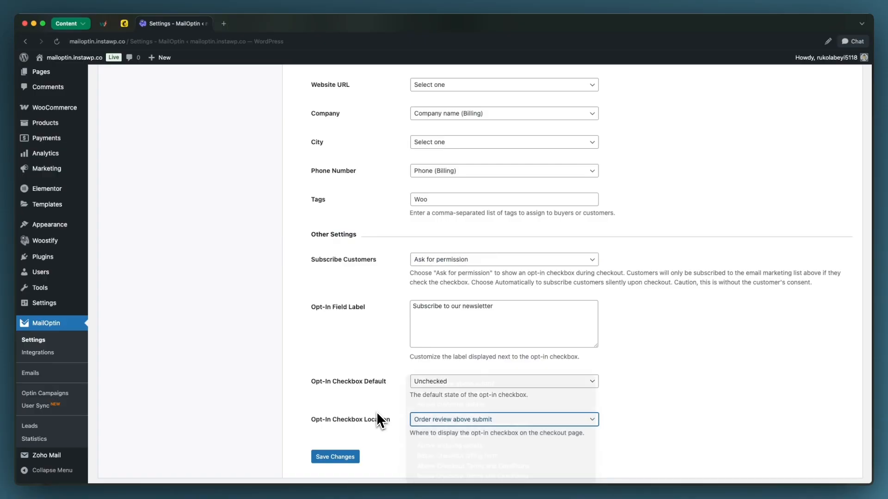
{"action": "left_click", "coordinate": [348, 461]}
{"action": "left_click", "coordinate": [348, 460]}
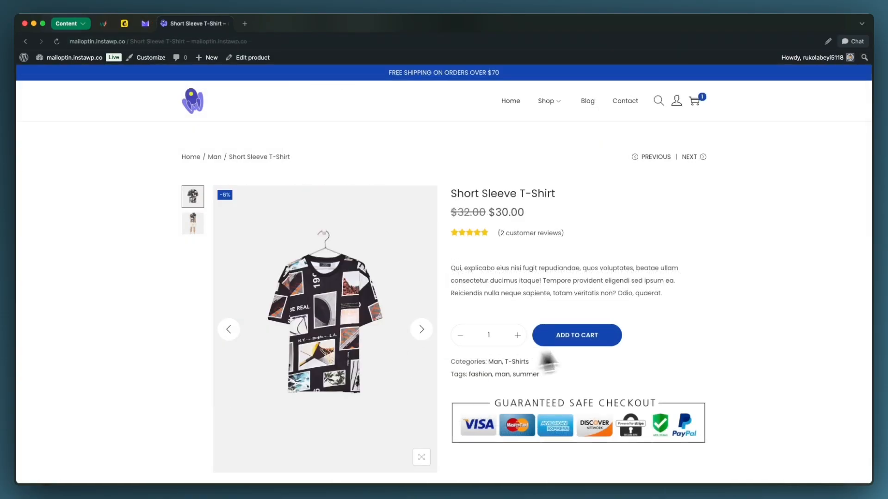
Add the Short Sleeve T-Shirt to the cart, reduce its quantity to 1, and proceed to checkout.
{"action": "left_click", "coordinate": [599, 341]}
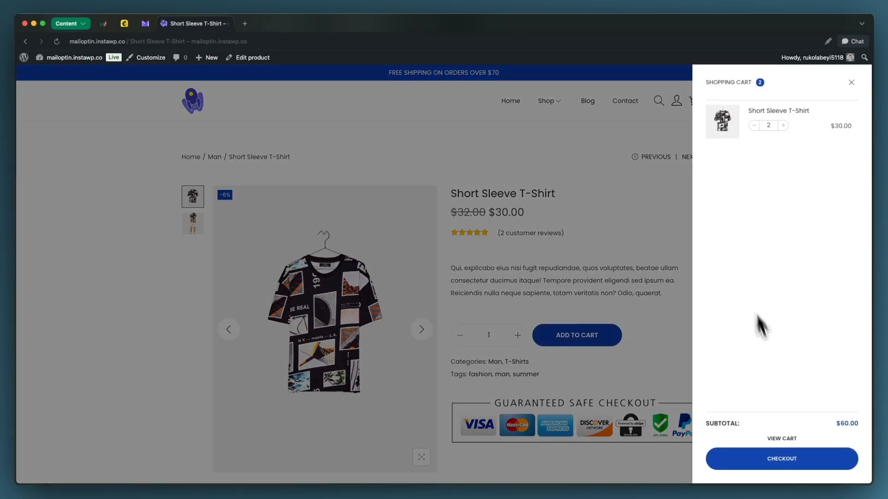
{"action": "left_click", "coordinate": [756, 127]}
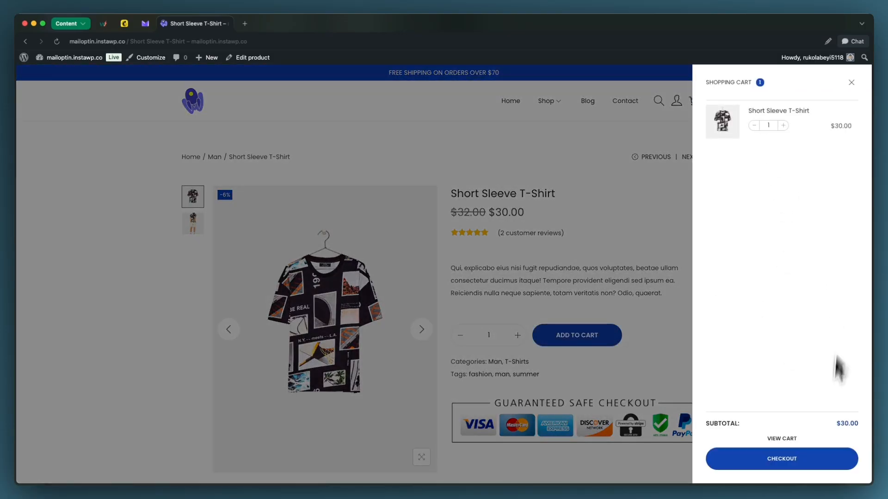
{"action": "left_click", "coordinate": [799, 460]}
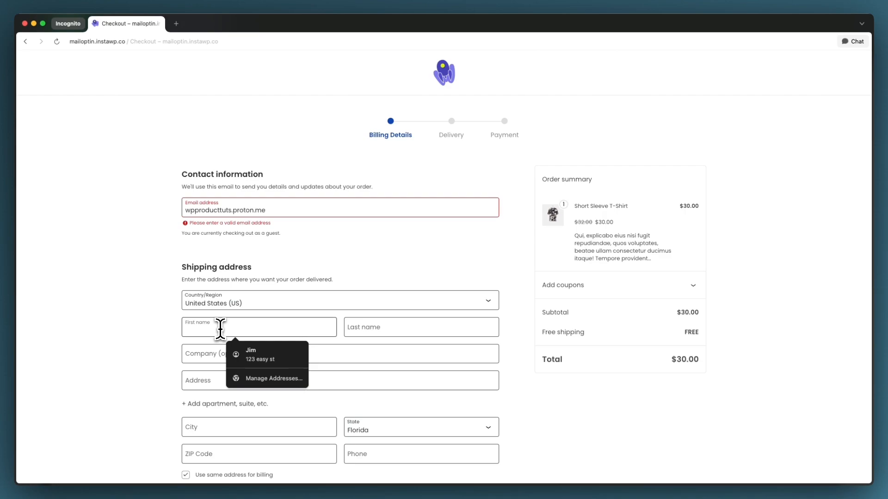
Fill in the customer's name, shipping address and phone number, and correct the email address by adding the missing @.
{"action": "left_click", "coordinate": [231, 342]}
{"action": "left_click", "coordinate": [273, 390]}
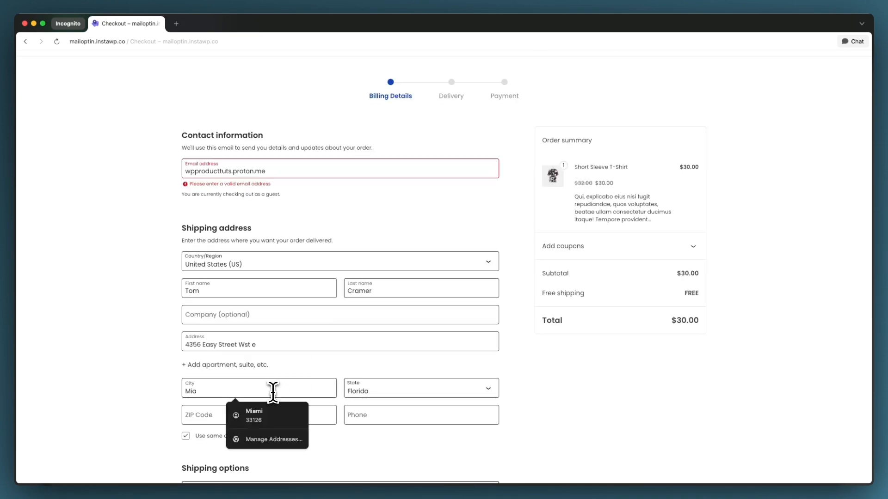
{"action": "left_click", "coordinate": [277, 411]}
{"action": "scroll", "coordinate": [331, 426], "scroll_direction": "down", "scroll_amount": 1}
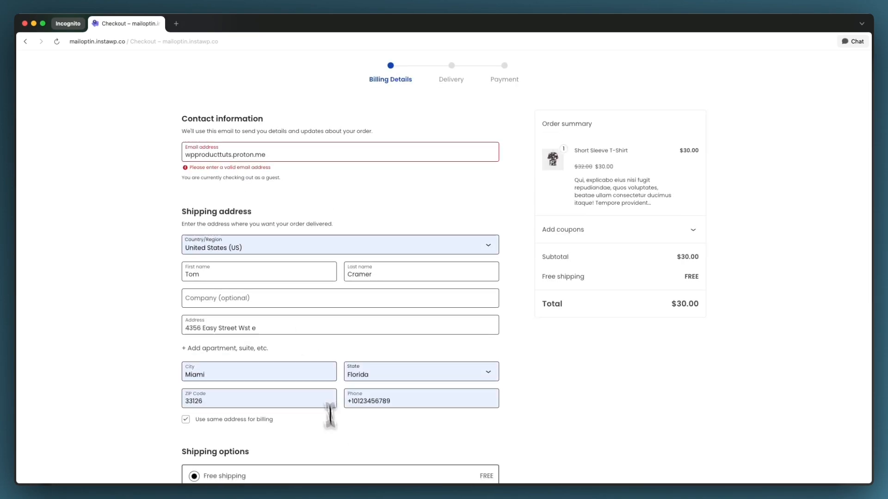
{"action": "type", "text": "@"}
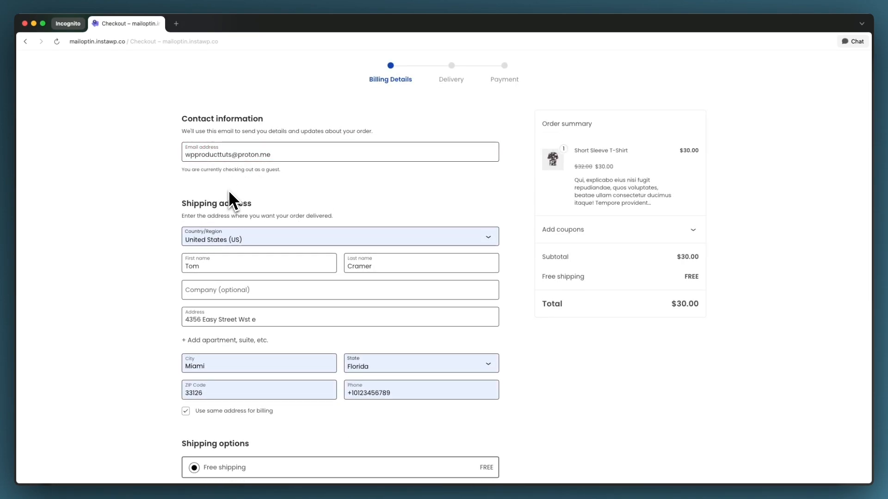
Opt in to the newsletter in the additional order information and place the order.
{"action": "scroll", "coordinate": [266, 191], "scroll_direction": "down", "scroll_amount": 4}
{"action": "scroll", "coordinate": [263, 189], "scroll_direction": "down", "scroll_amount": 1}
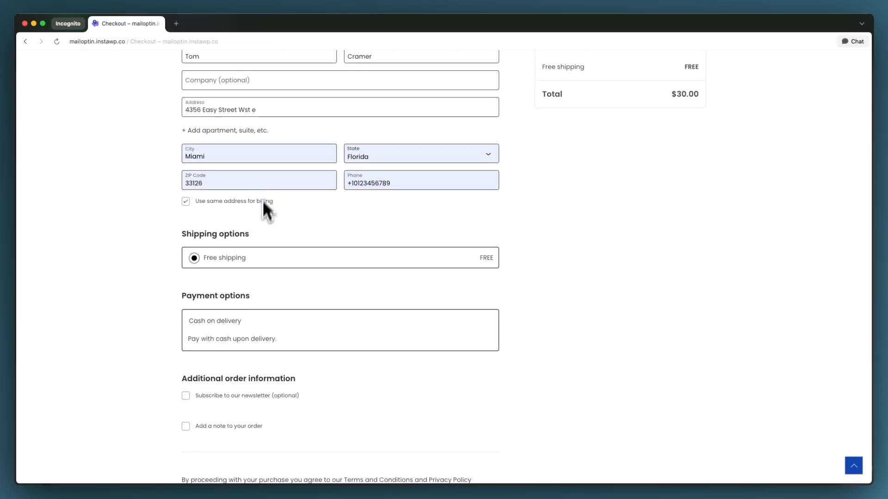
{"action": "left_click", "coordinate": [186, 396]}
{"action": "scroll", "coordinate": [216, 403], "scroll_direction": "down", "scroll_amount": 2}
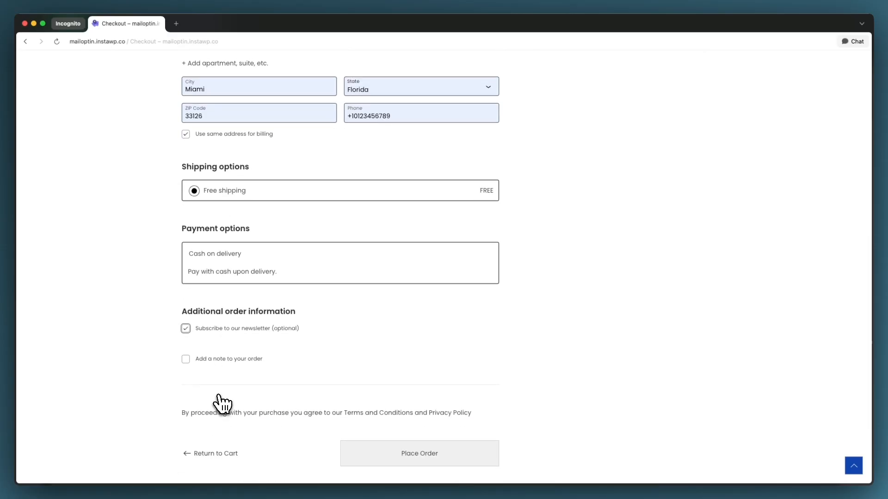
{"action": "left_click", "coordinate": [380, 453]}
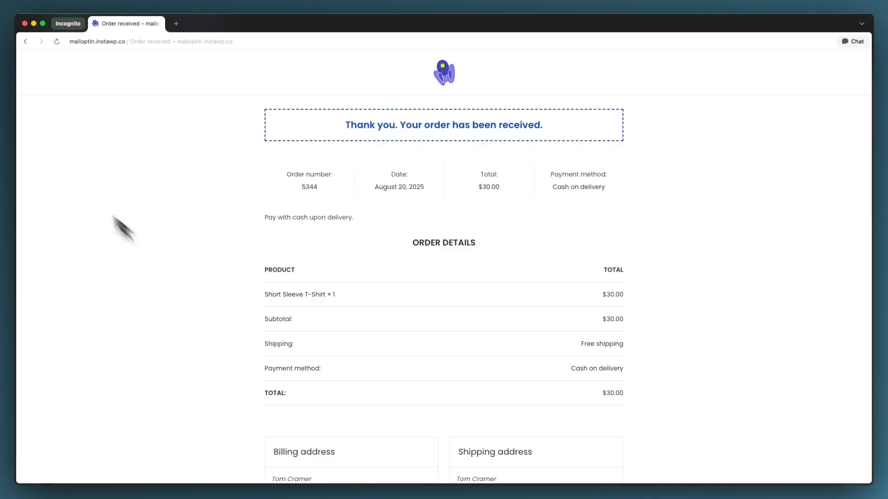
Close the incognito checkout window, switch to Mailchimp, and open the Audience contacts.
{"action": "left_click", "coordinate": [25, 25]}
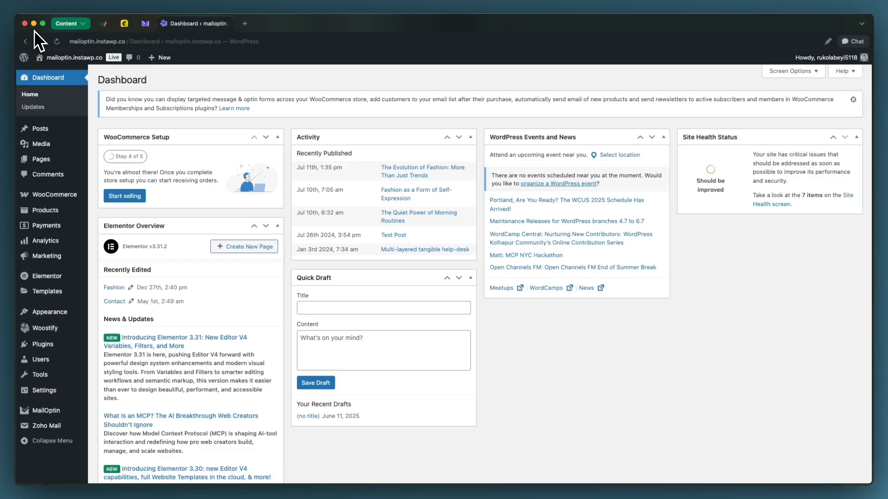
{"action": "left_click", "coordinate": [123, 26]}
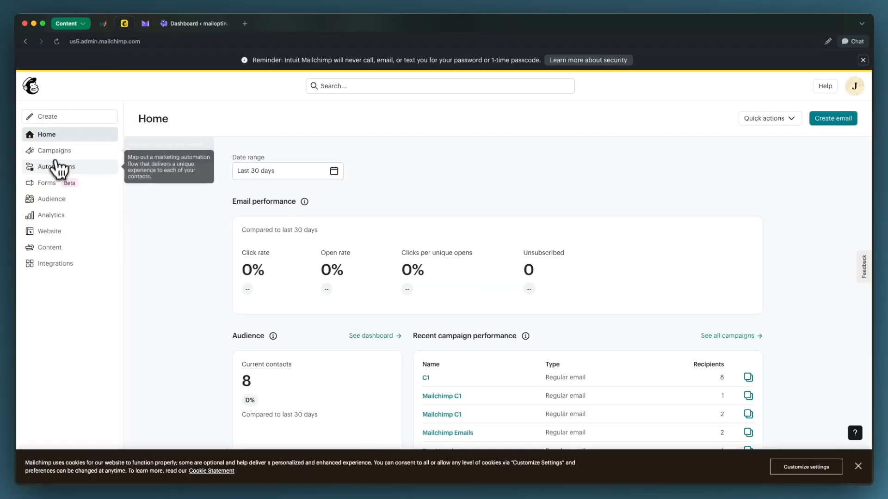
{"action": "left_click", "coordinate": [52, 205]}
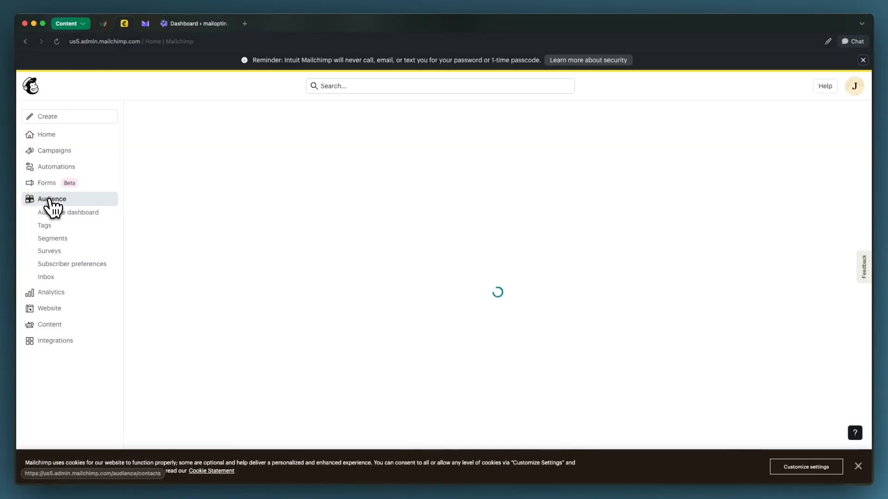